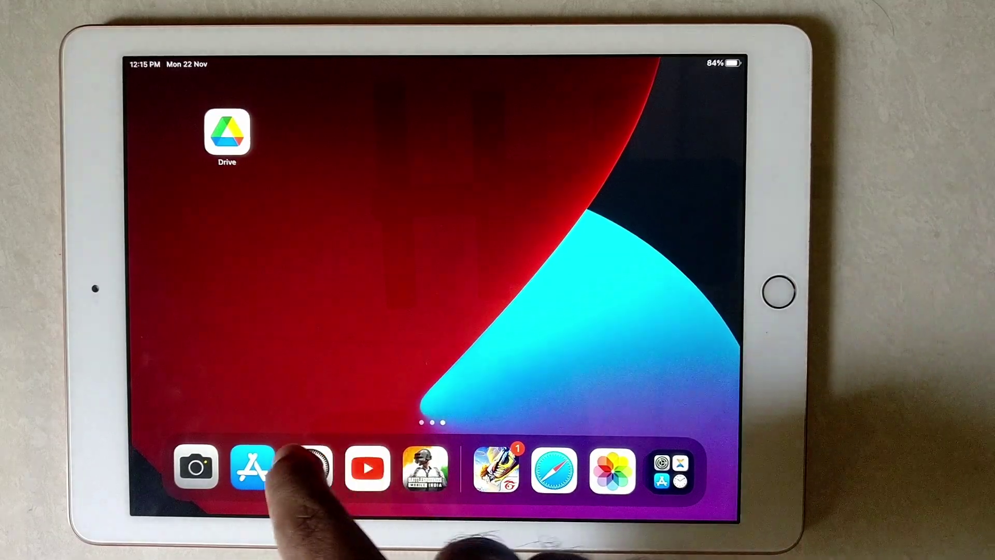
Open Settings from the dock and go to General > Keyboard
{"action": "left_click", "coordinate": [310, 468]}
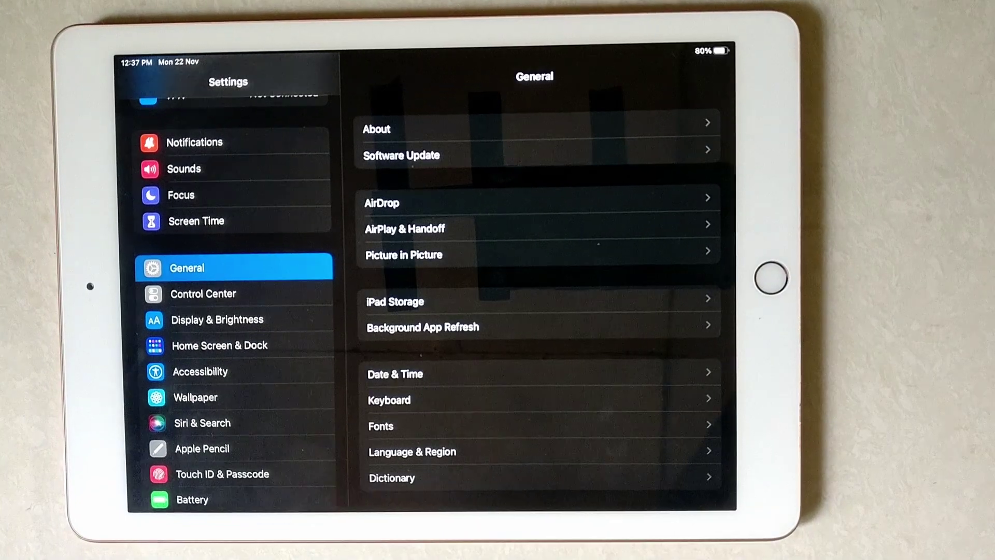
{"action": "left_click", "coordinate": [598, 400]}
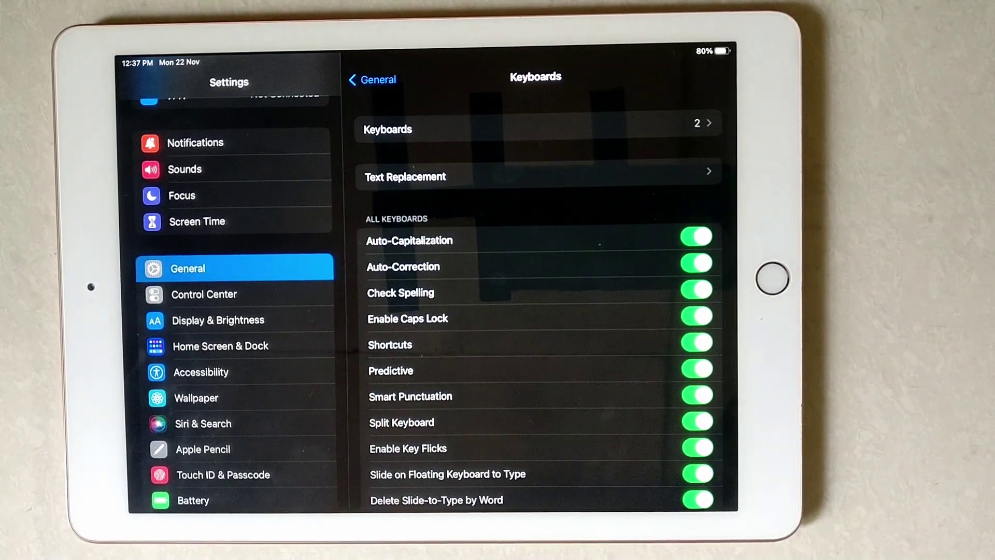
Switch the Predictive toggle off on the Keyboards page, then back on
{"action": "left_click", "coordinate": [697, 370]}
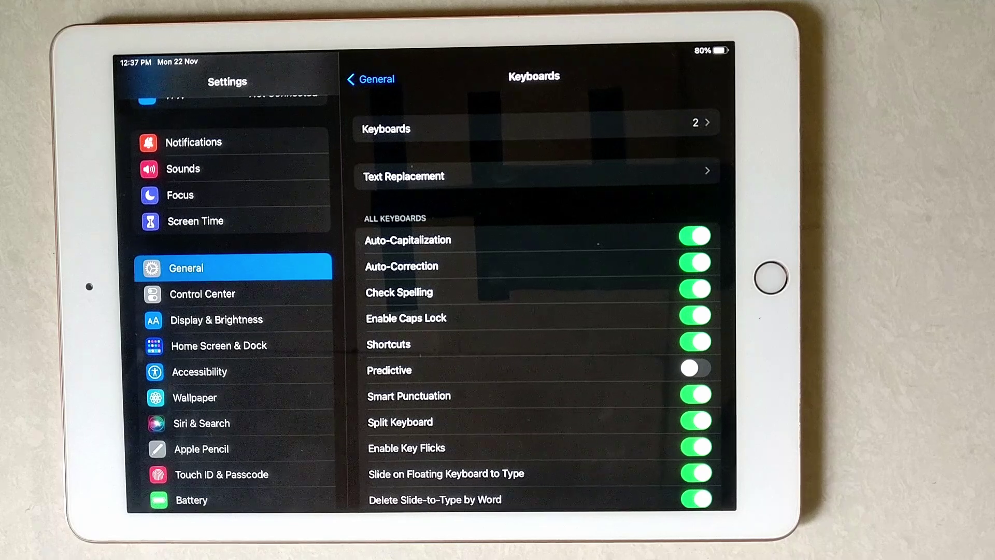
{"action": "left_click", "coordinate": [694, 367]}
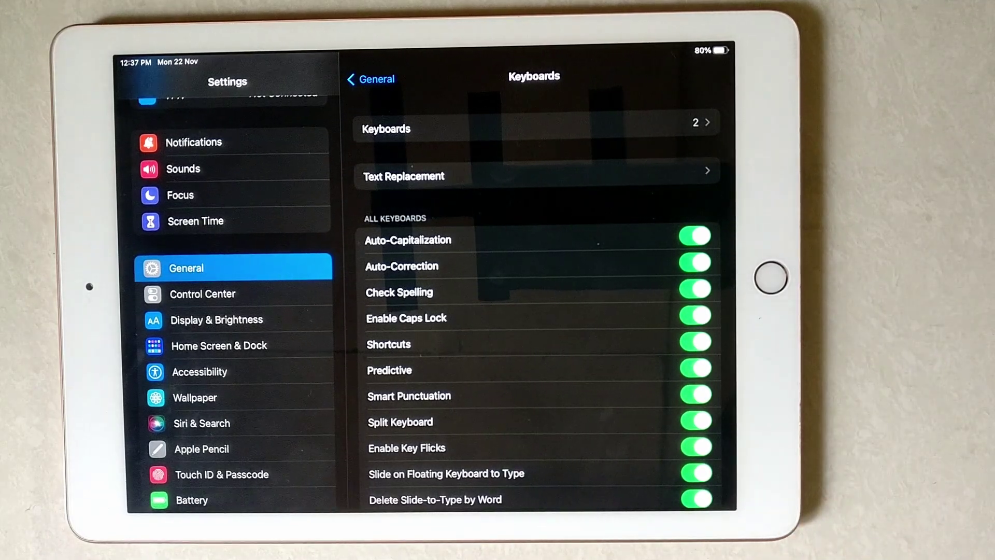